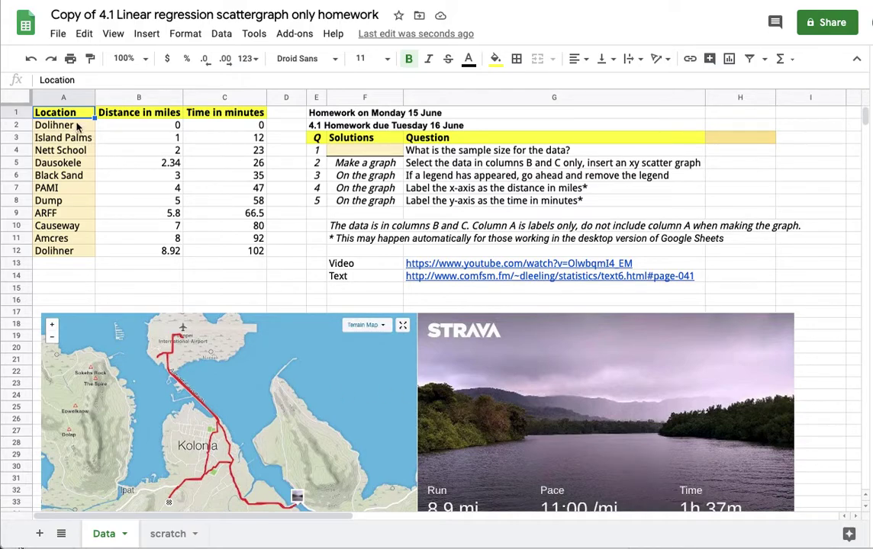
# Step: Insert a scatter chart of time in minutes against distance in miles from the range B1:C12
pyautogui.click(77, 226)
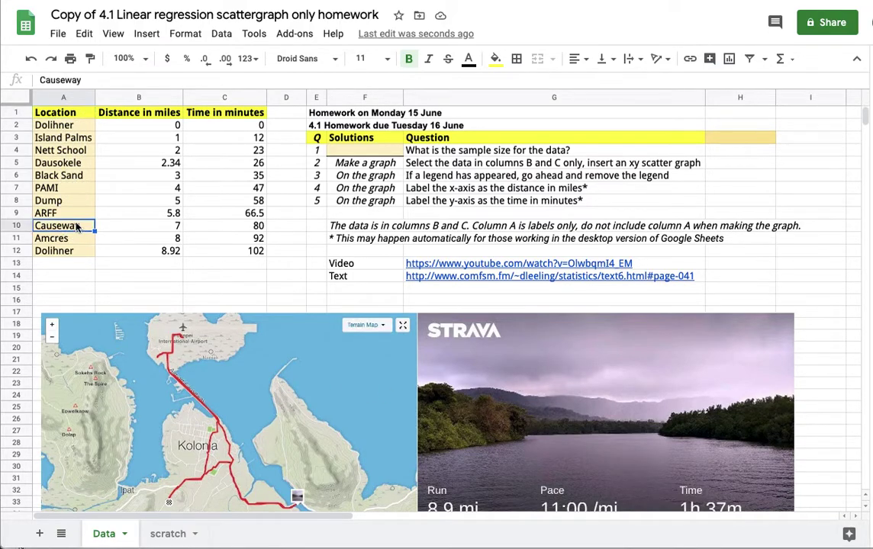
pyautogui.moveTo(68, 113); pyautogui.dragTo(80, 254)
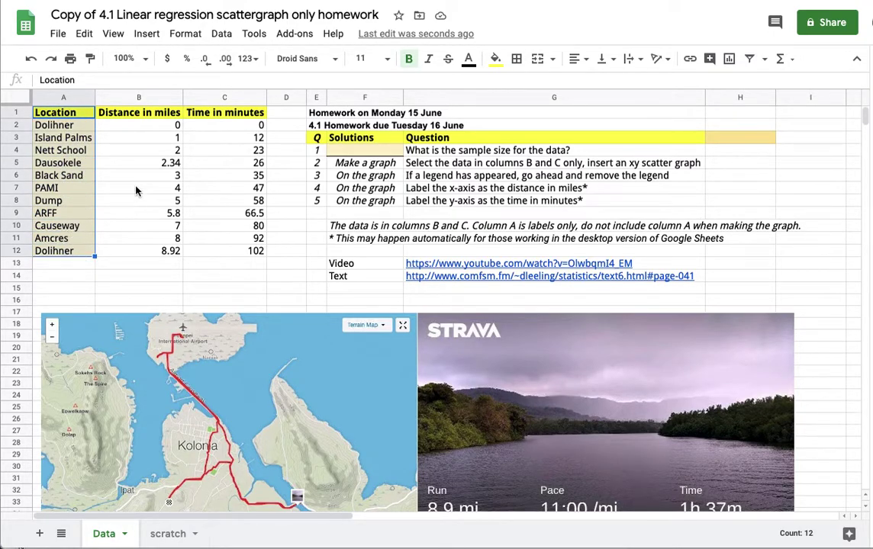
pyautogui.click(155, 114)
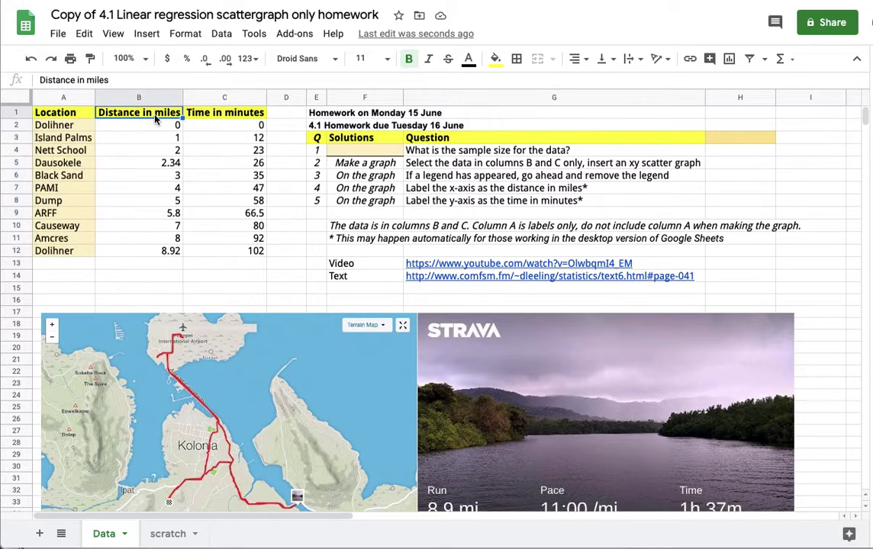
pyautogui.moveTo(156, 114); pyautogui.dragTo(224, 253)
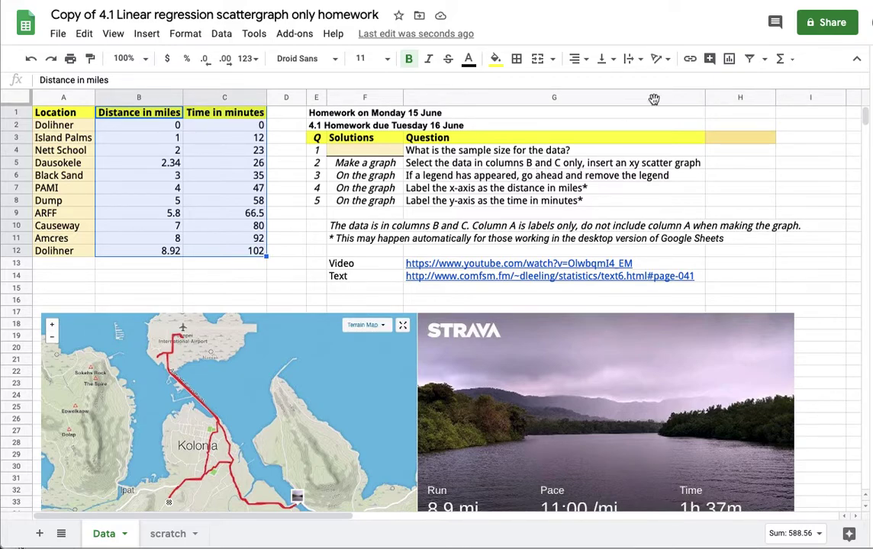
pyautogui.click(729, 60)
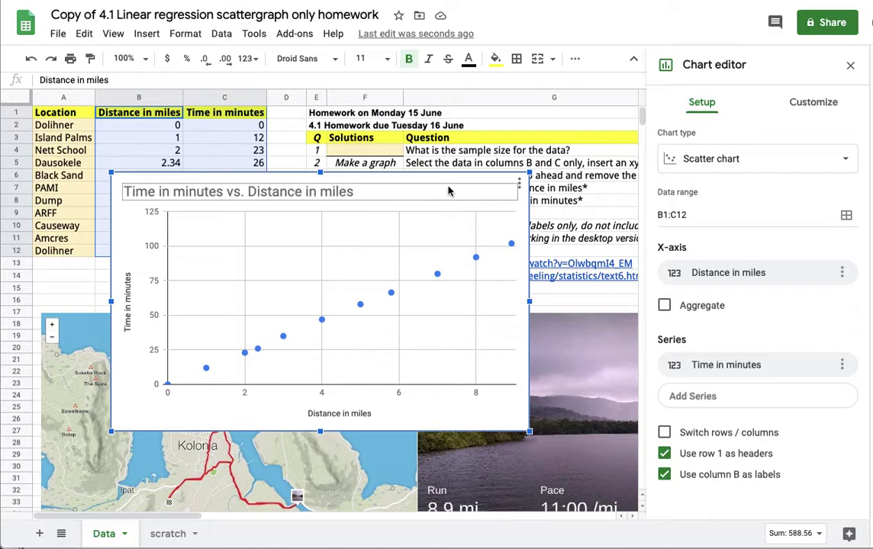
pyautogui.click(722, 162)
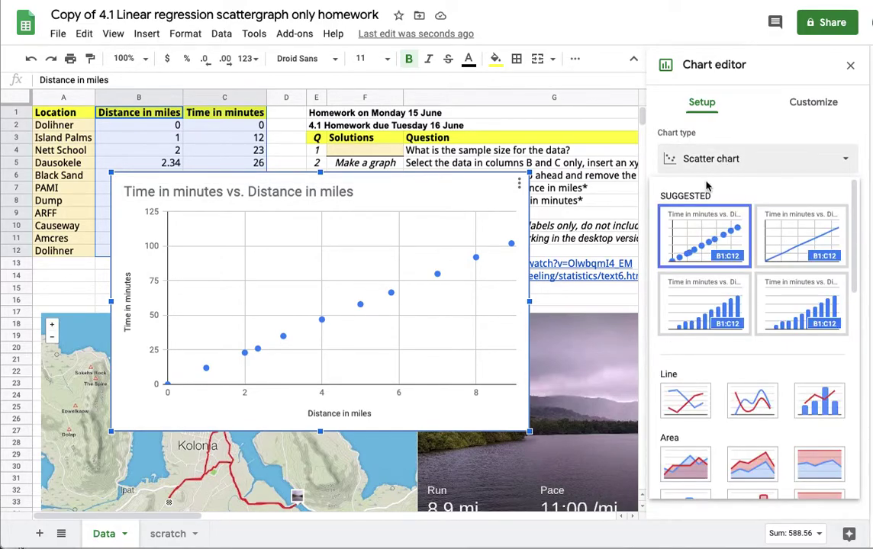
pyautogui.scroll(-2, 697, 306)
pyautogui.scroll(-8, 701, 307)
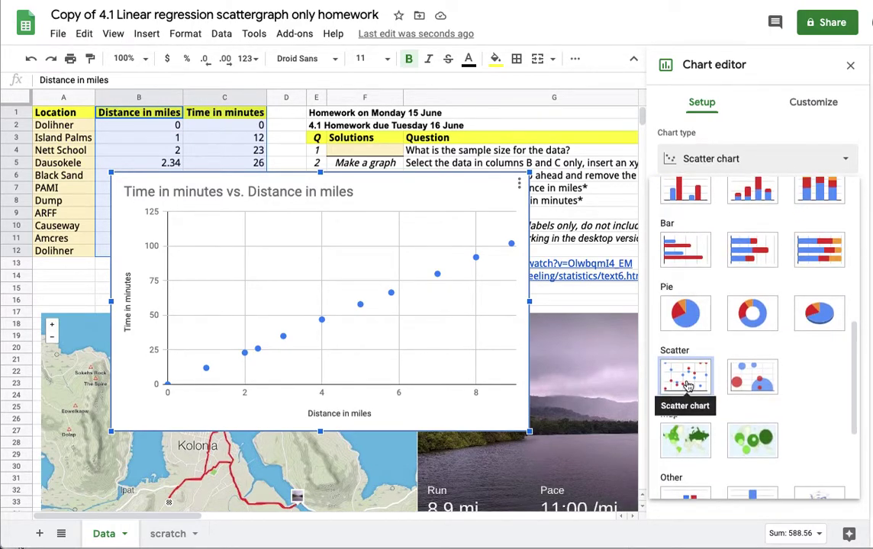
pyautogui.scroll(10, 686, 385)
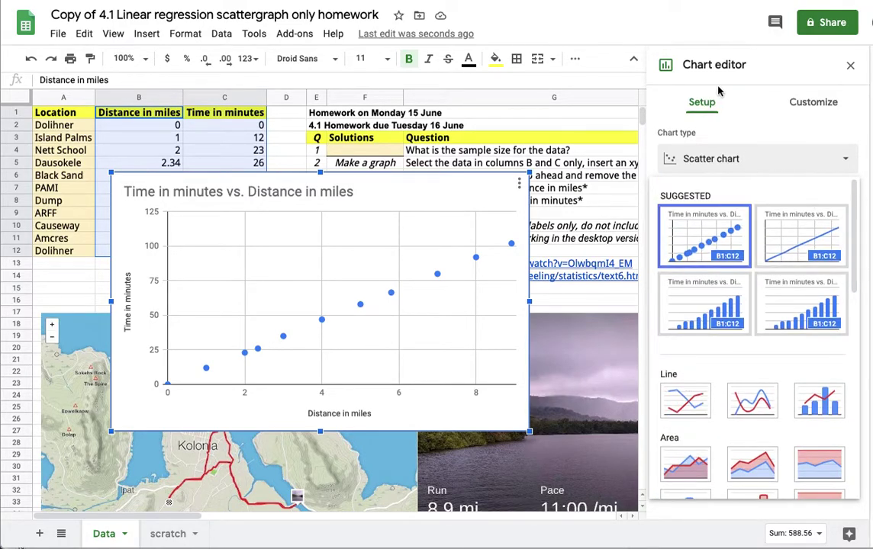
# Step: Add a linear trendline to the Time in minutes series, labelled with its equation and the R² value
pyautogui.click(807, 111)
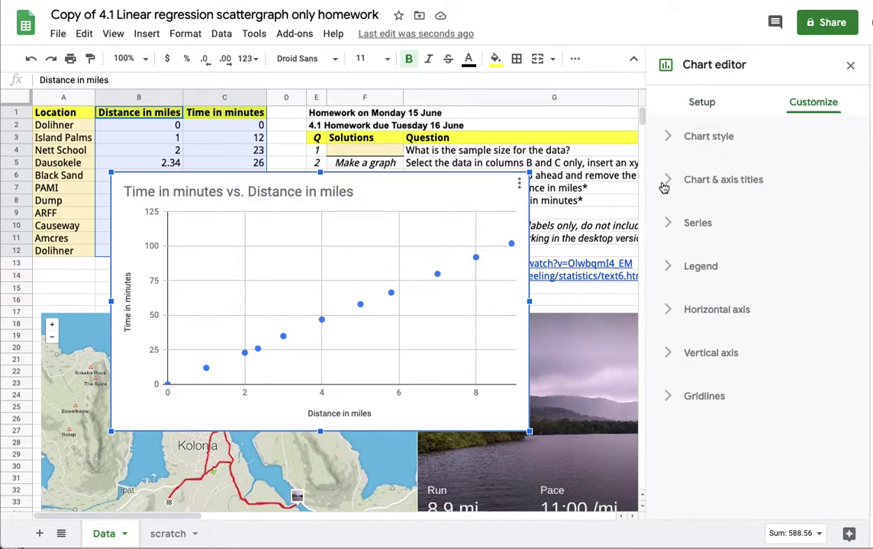
pyautogui.click(669, 223)
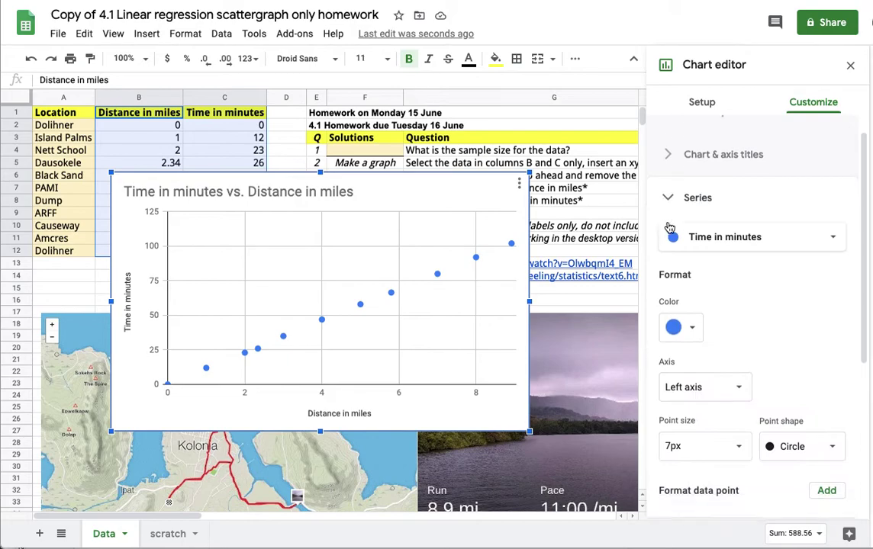
pyautogui.scroll(-5, 668, 226)
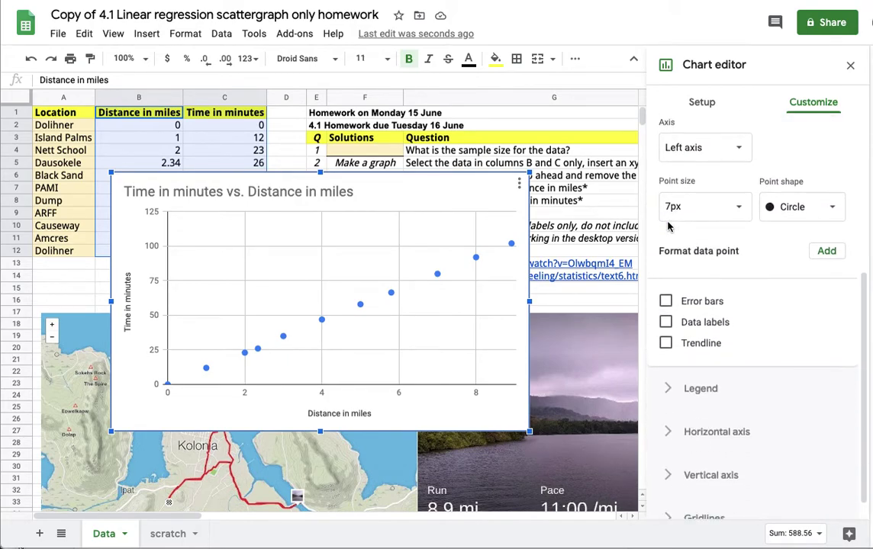
pyautogui.click(666, 343)
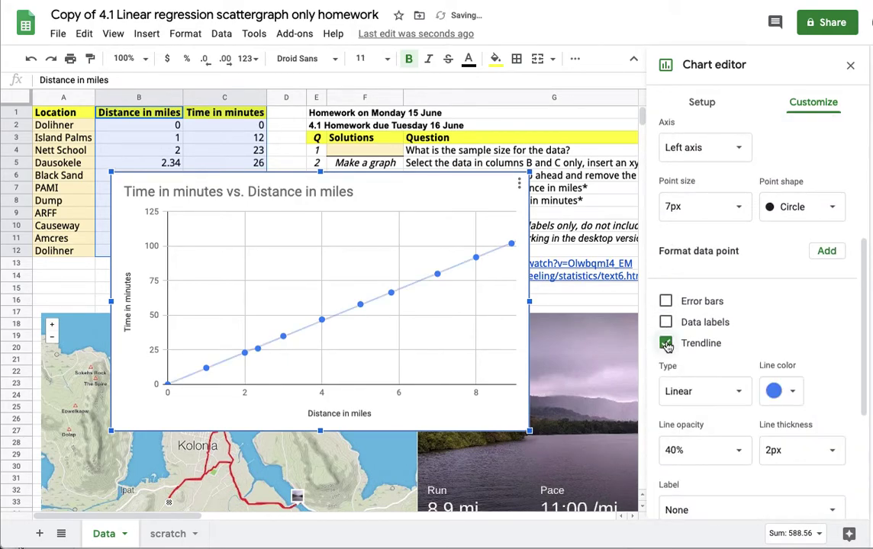
pyautogui.scroll(-2, 666, 347)
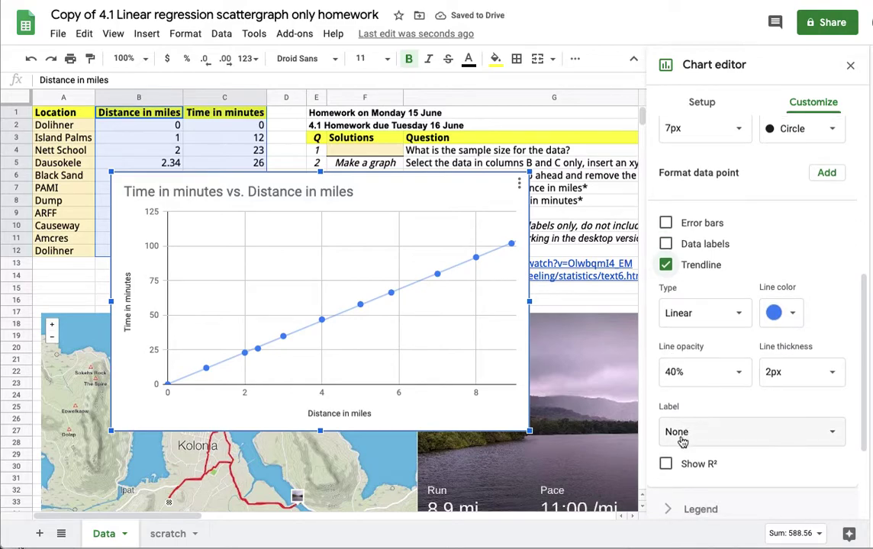
pyautogui.click(683, 435)
pyautogui.click(684, 473)
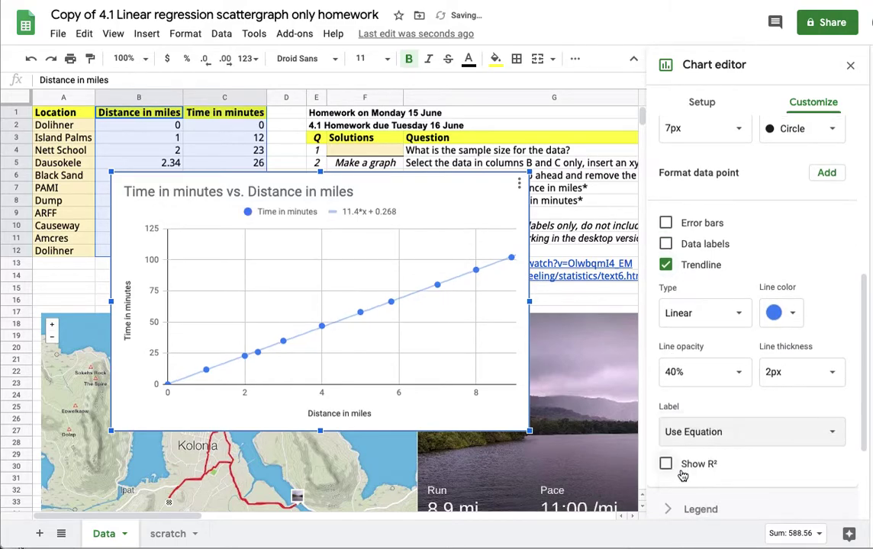
pyautogui.click(667, 466)
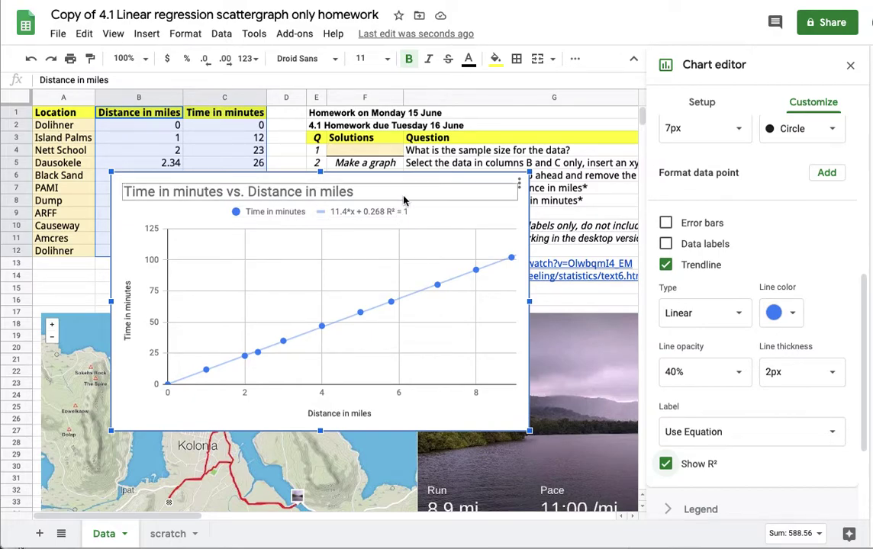
# Step: Close the chart editor and move the trendline chart below the homework questions, over the river photo
pyautogui.click(471, 155)
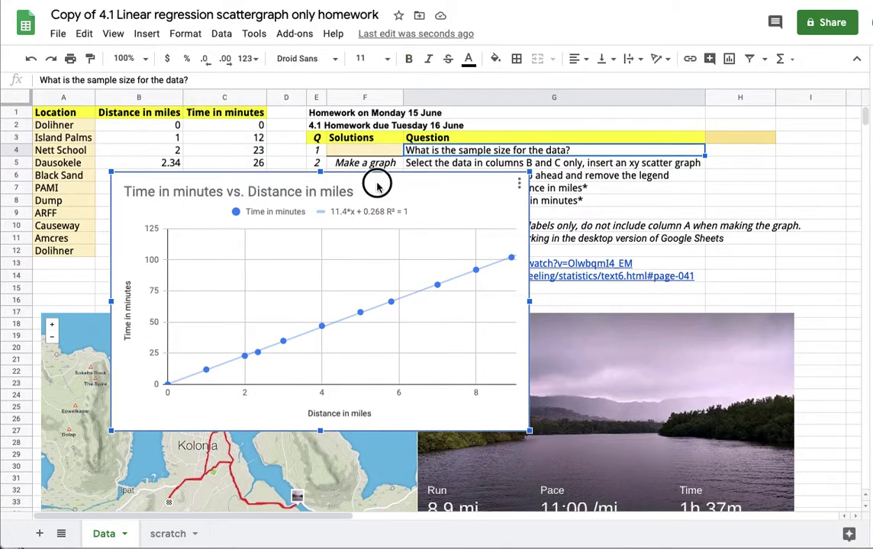
pyautogui.moveTo(376, 187); pyautogui.dragTo(609, 324)
pyautogui.scroll(-2, 229, 191)
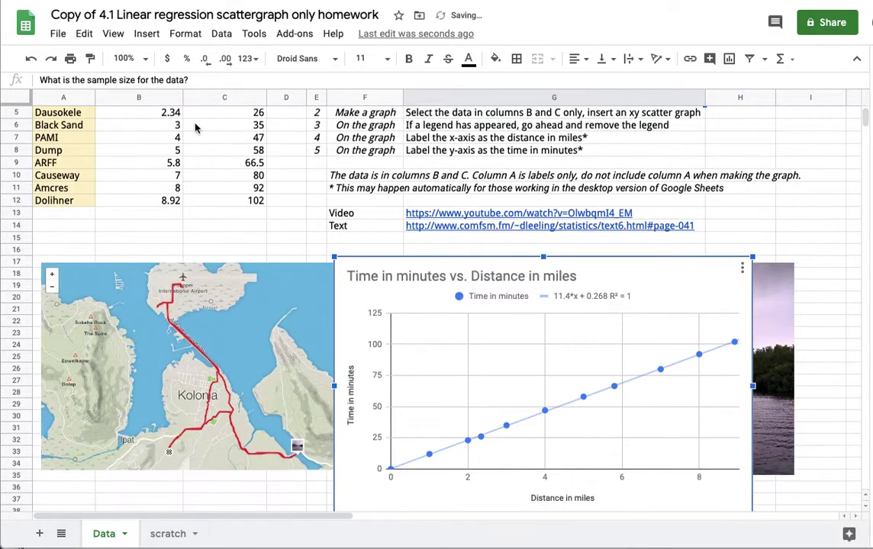
# Step: Insert another chart from the range A1:C12, including the Location column
pyautogui.scroll(2, 118, 149)
pyautogui.moveTo(84, 115); pyautogui.dragTo(233, 250)
pyautogui.click(233, 250)
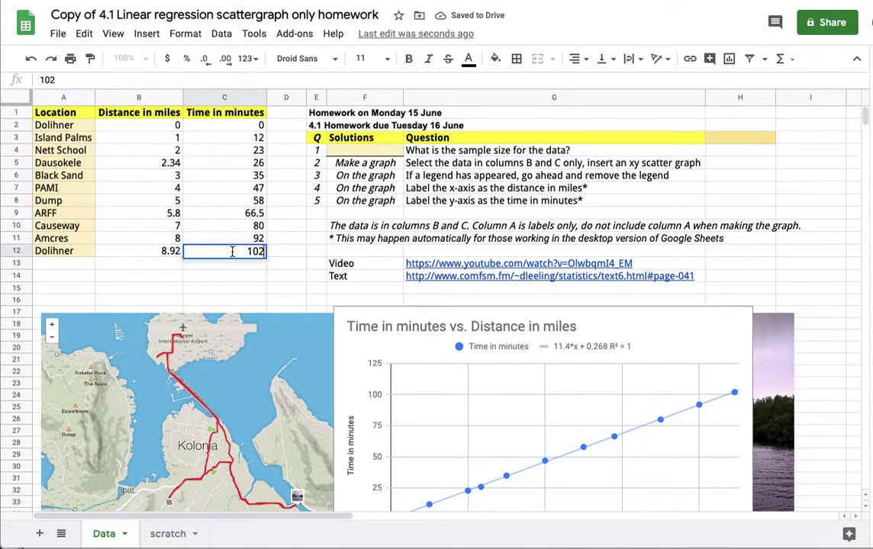
pyautogui.click(81, 116)
pyautogui.moveTo(81, 118); pyautogui.dragTo(224, 258)
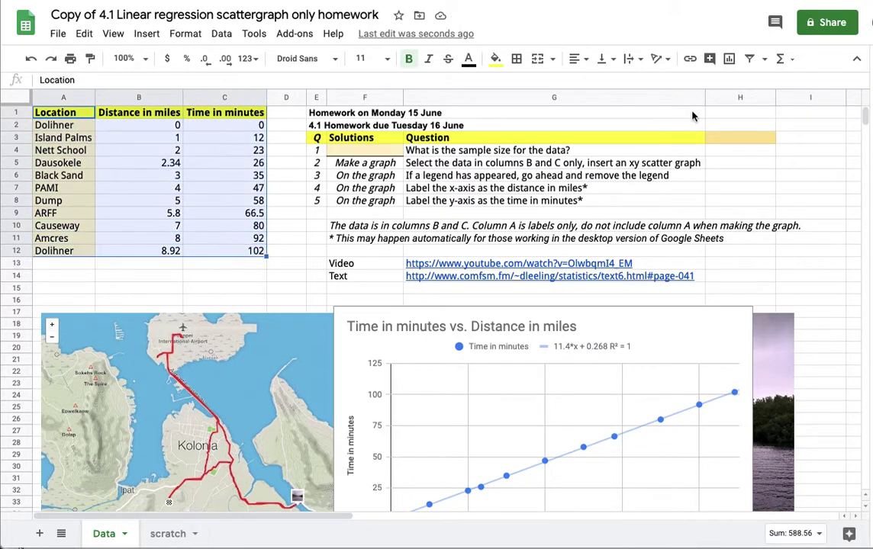
pyautogui.click(729, 66)
# Step: Change the type of the Location-based column chart to Scatter chart
pyautogui.click(706, 145)
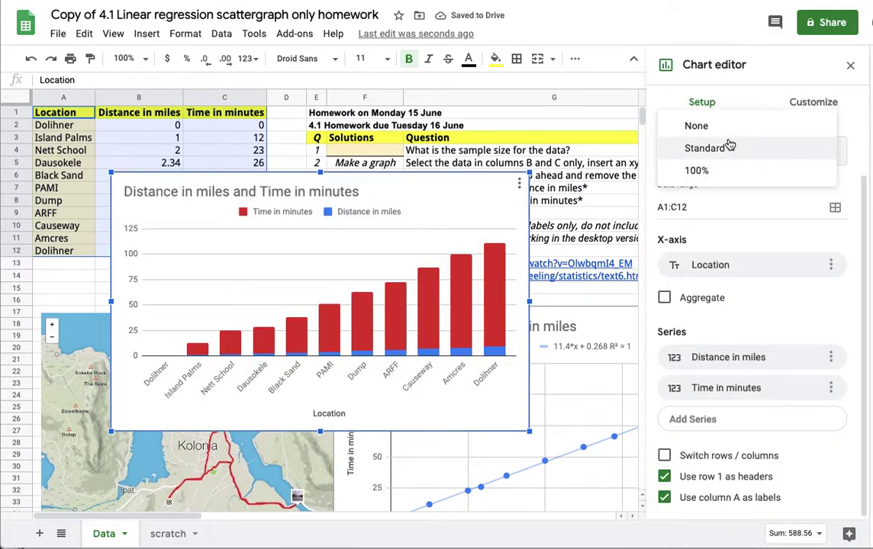
pyautogui.click(699, 112)
pyautogui.scroll(2, 692, 201)
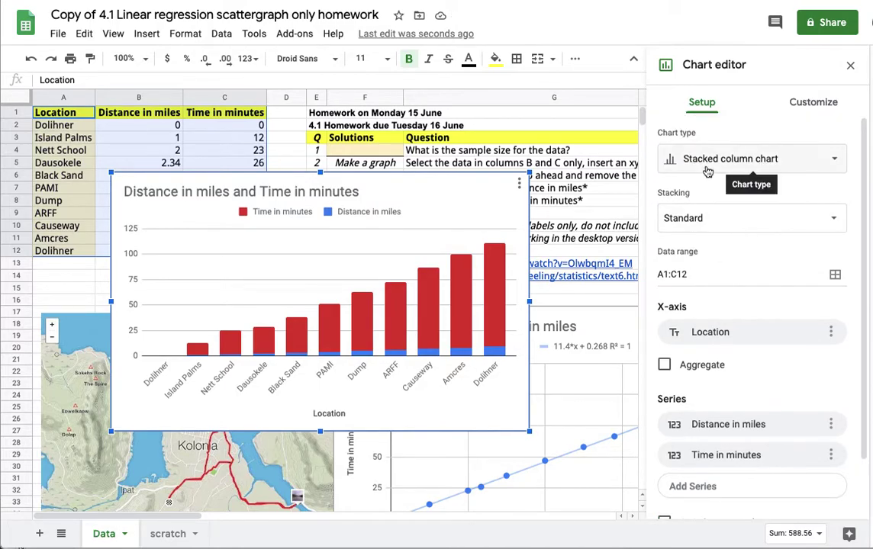
pyautogui.click(705, 164)
pyautogui.scroll(-5, 705, 366)
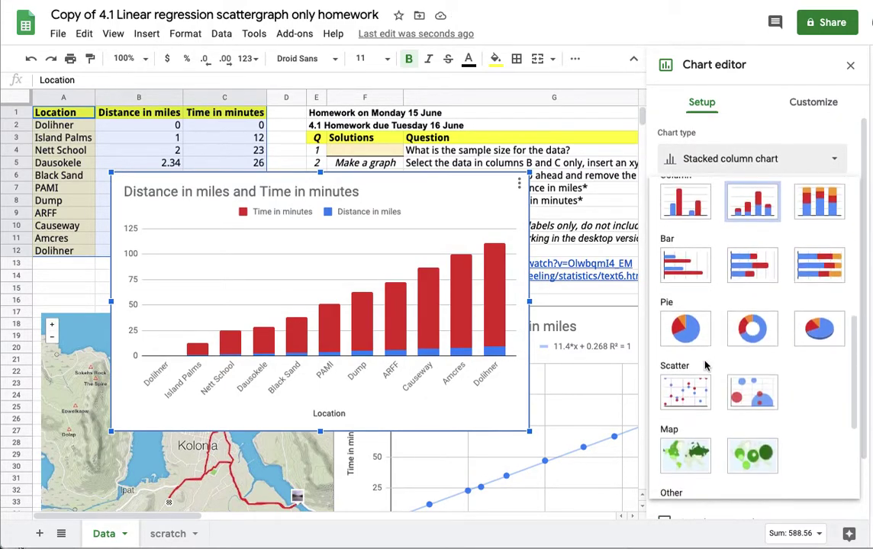
pyautogui.click(695, 383)
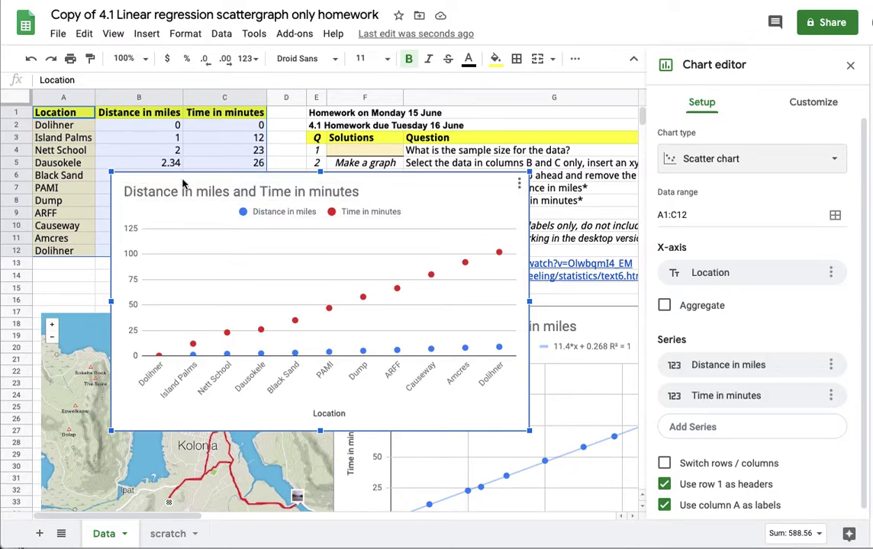
# Step: Close the chart editor and move the Location-based scatter chart below the data table, over the map image
pyautogui.click(72, 264)
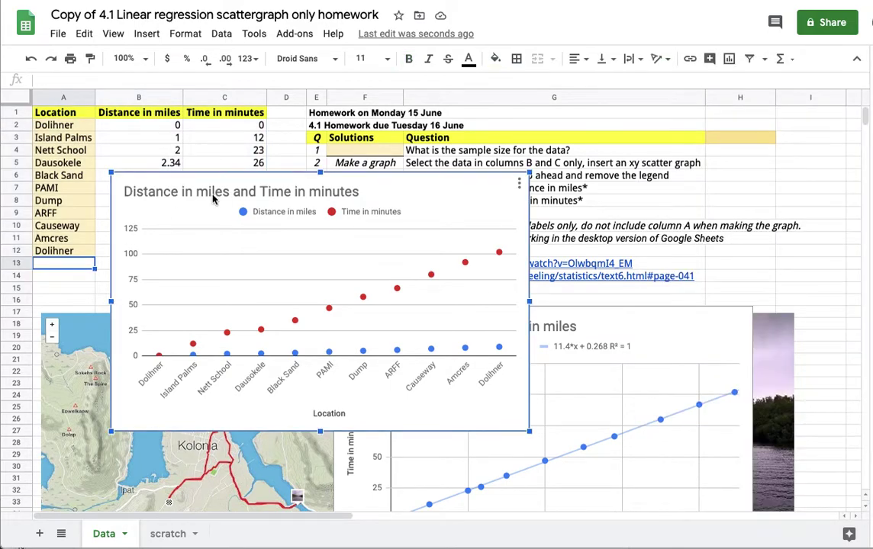
pyautogui.moveTo(212, 196); pyautogui.dragTo(146, 388)
pyautogui.scroll(-3, 145, 213)
pyautogui.scroll(3, 168, 174)
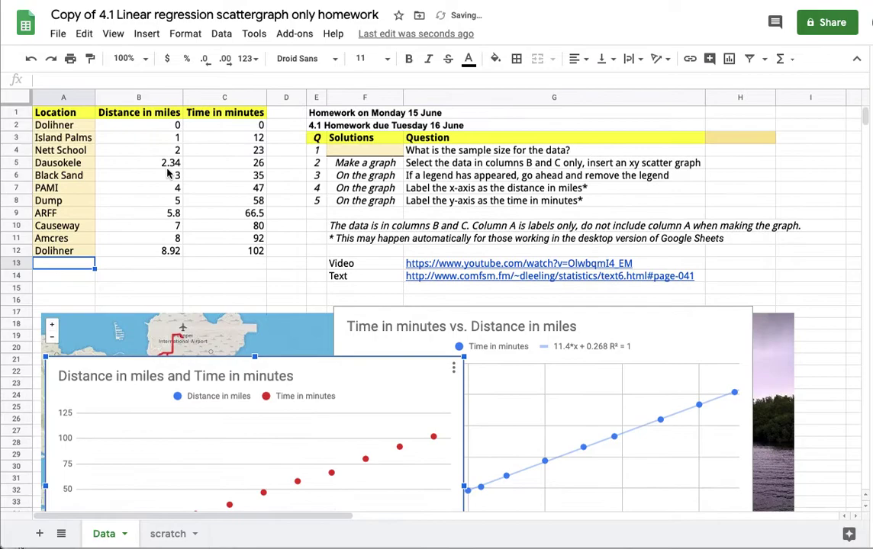
# Step: Insert a chart with only cell A1 selected, move it below the homework notes and close the chart editor
pyautogui.click(90, 114)
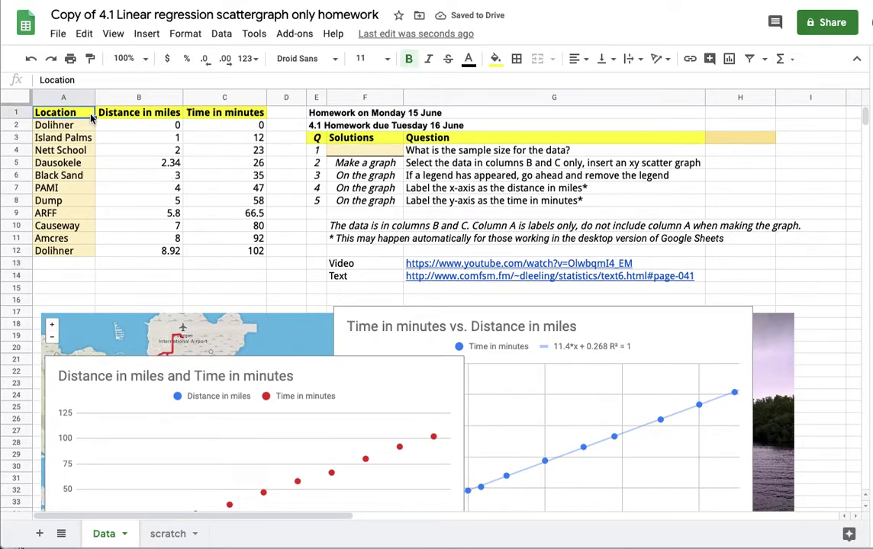
pyautogui.click(730, 58)
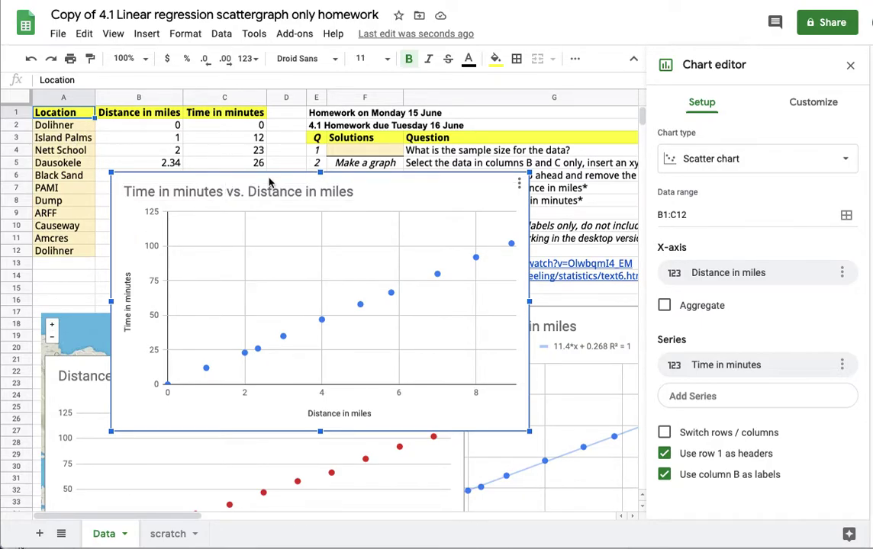
pyautogui.moveTo(268, 182); pyautogui.dragTo(441, 257)
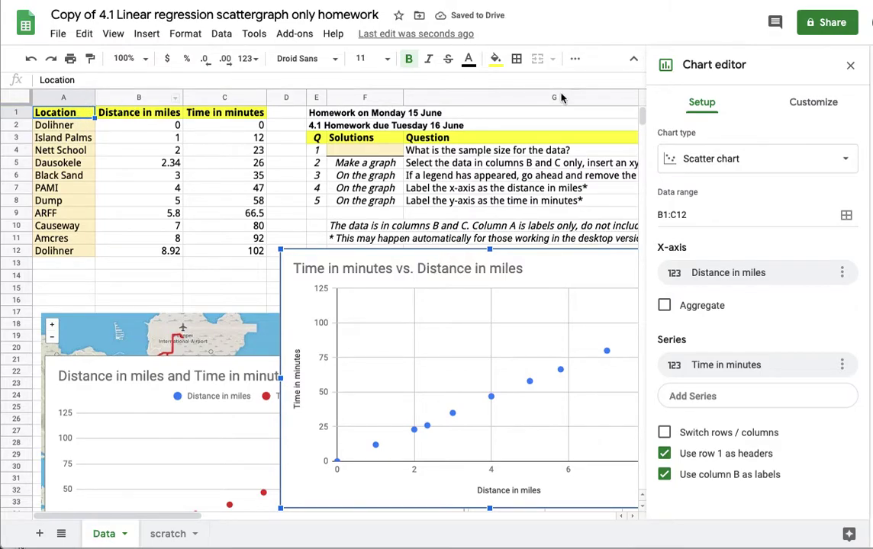
pyautogui.click(850, 65)
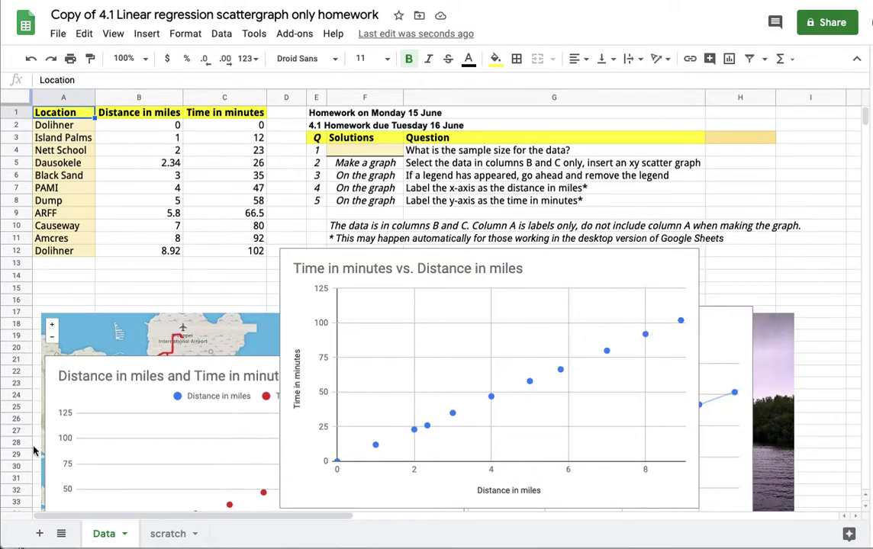
# Step: Move the Location-based scatter chart directly beneath the data table and bring the time-versus-distance chart without trendline to the front
pyautogui.click(146, 376)
pyautogui.scroll(-3, 145, 375)
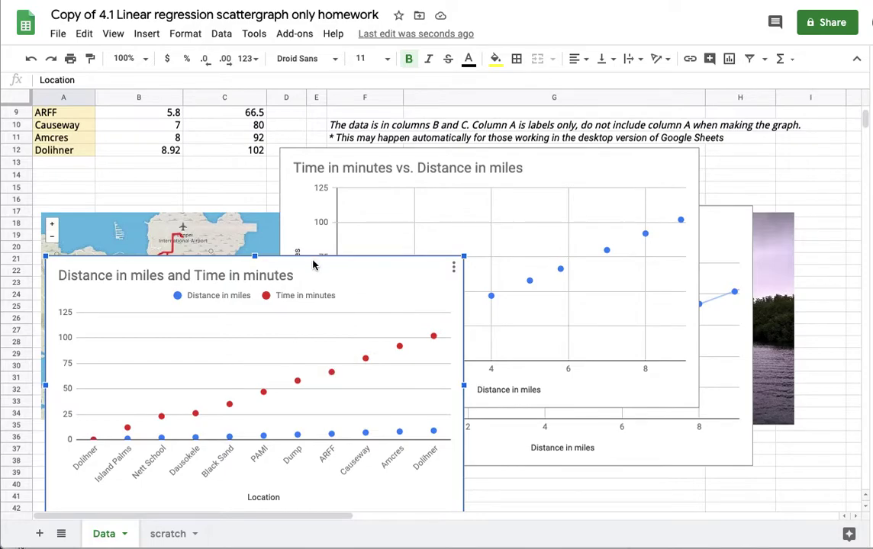
pyautogui.moveTo(312, 260); pyautogui.dragTo(289, 169)
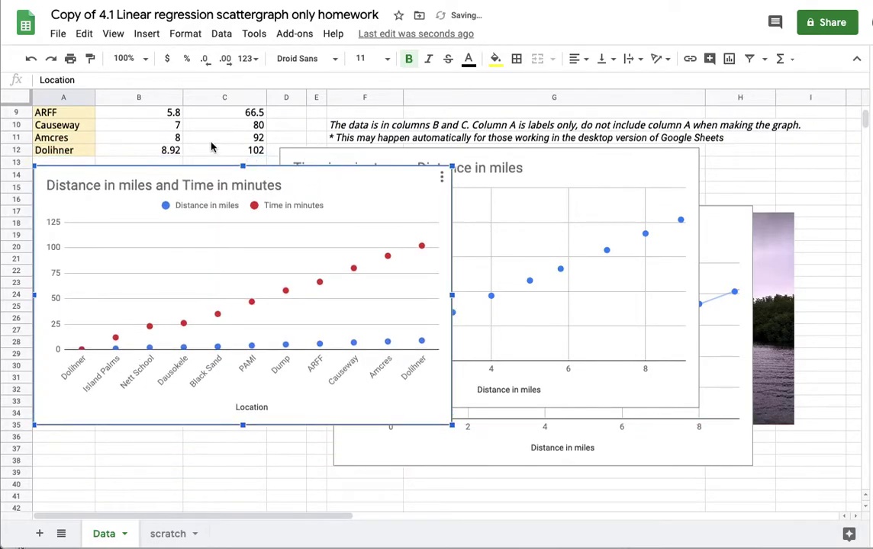
pyautogui.scroll(2, 213, 147)
pyautogui.scroll(2, 213, 147)
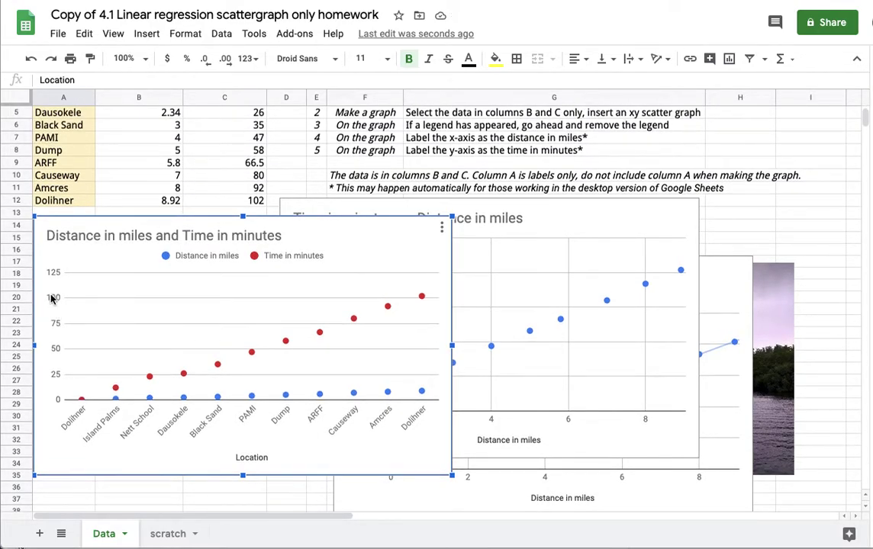
pyautogui.scroll(4, 75, 208)
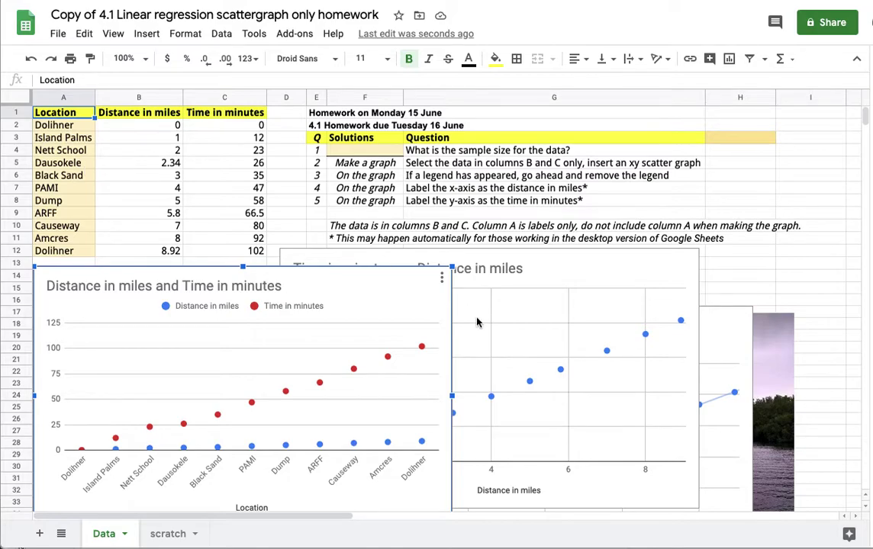
pyautogui.click(591, 272)
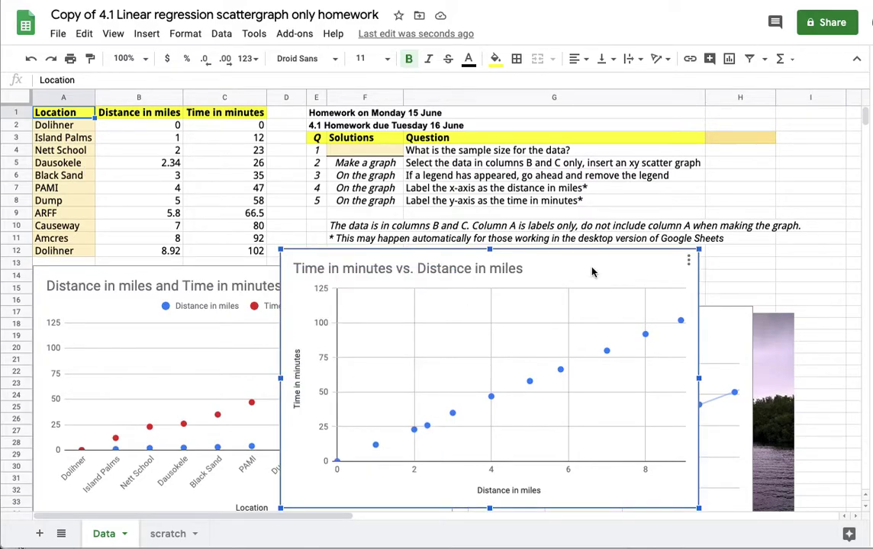